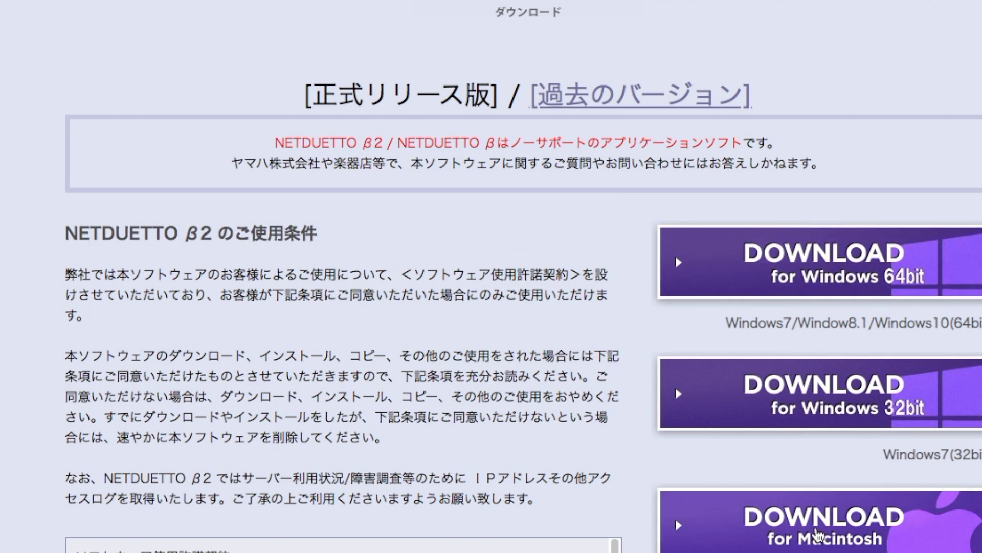
# - Download the Macintosh version of NETDUETTO β2 and open the downloaded NETDUETTO-JP-mac-2.1.0.tar.bz2 archive
pyautogui.click(819, 535)
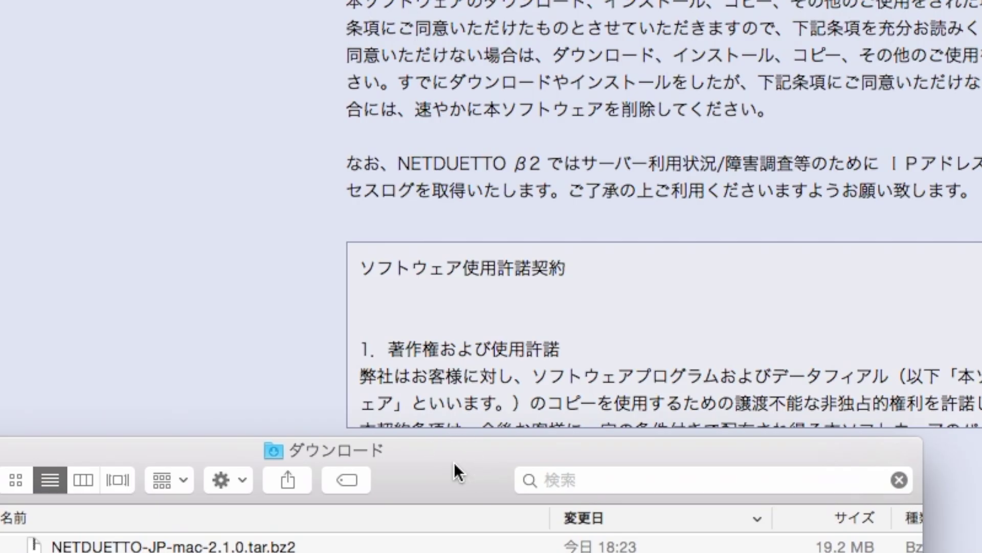
pyautogui.doubleClick(86, 546)
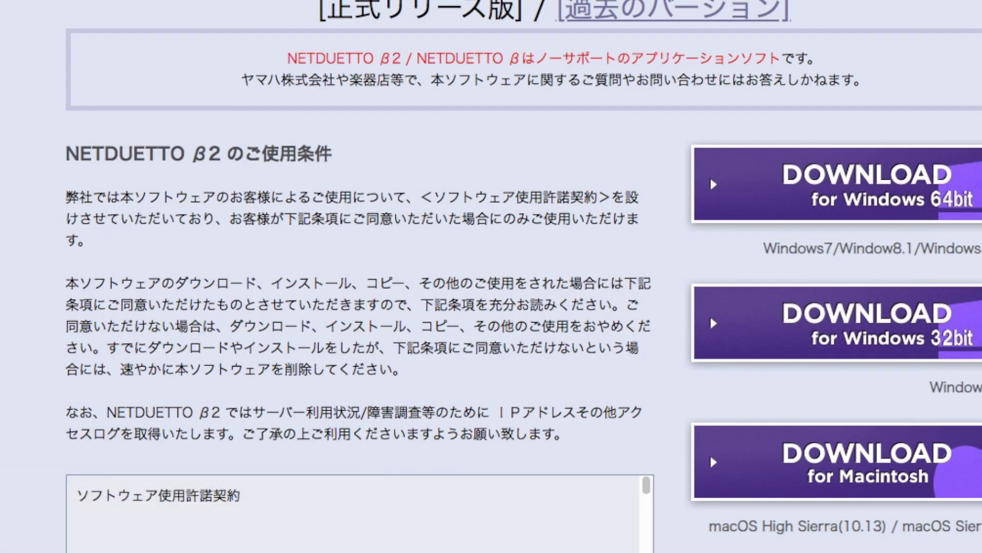
pyautogui.moveTo(468, 197); pyautogui.dragTo(400, 205)
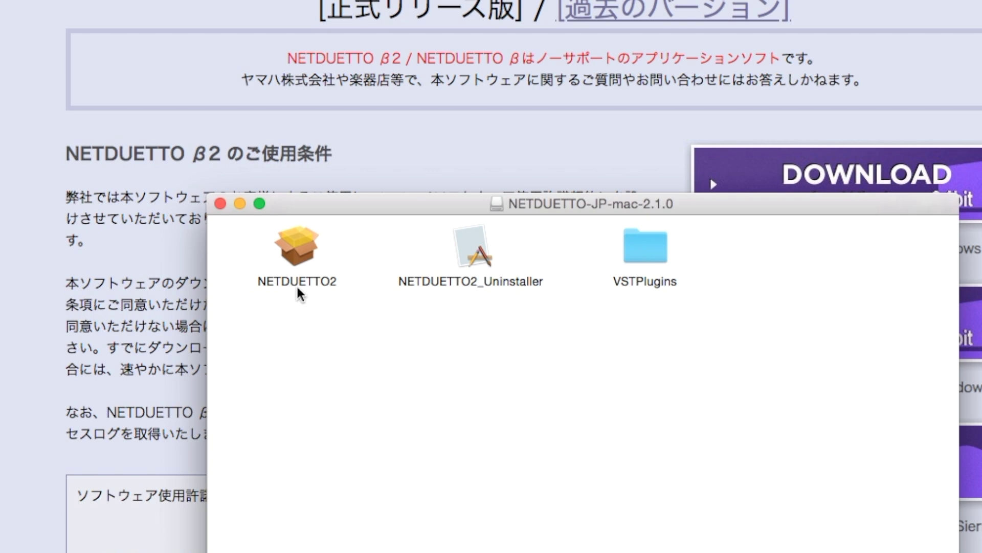
# - Run the NETDUETTO2 installer, agreeing to the licence and authorising the standard installation on Macintosh HD with the account password
pyautogui.doubleClick(299, 250)
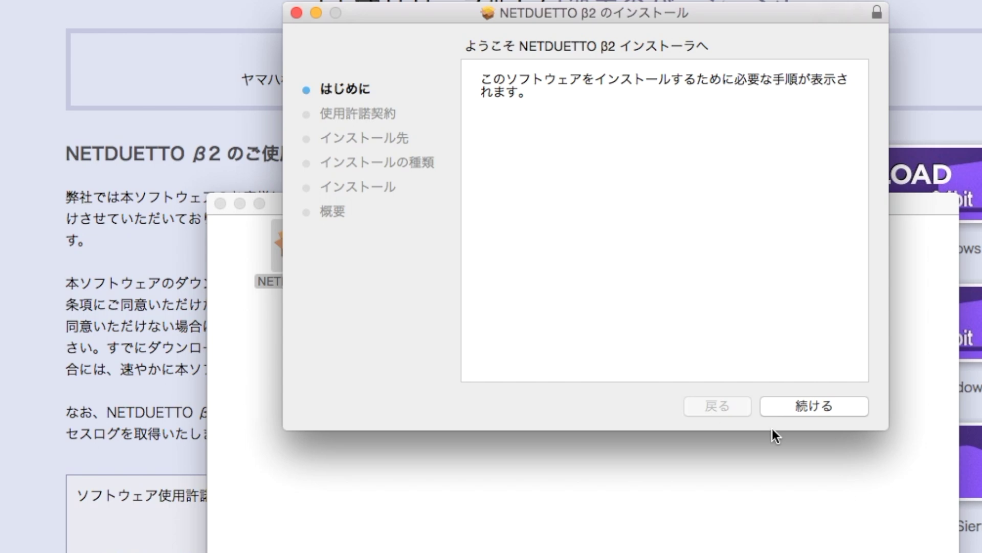
pyautogui.click(814, 403)
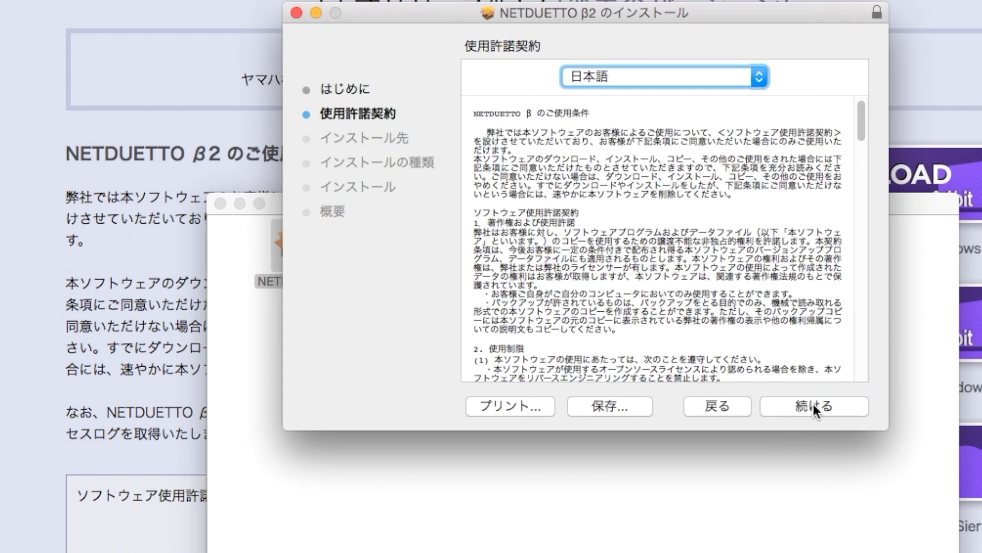
pyautogui.click(814, 404)
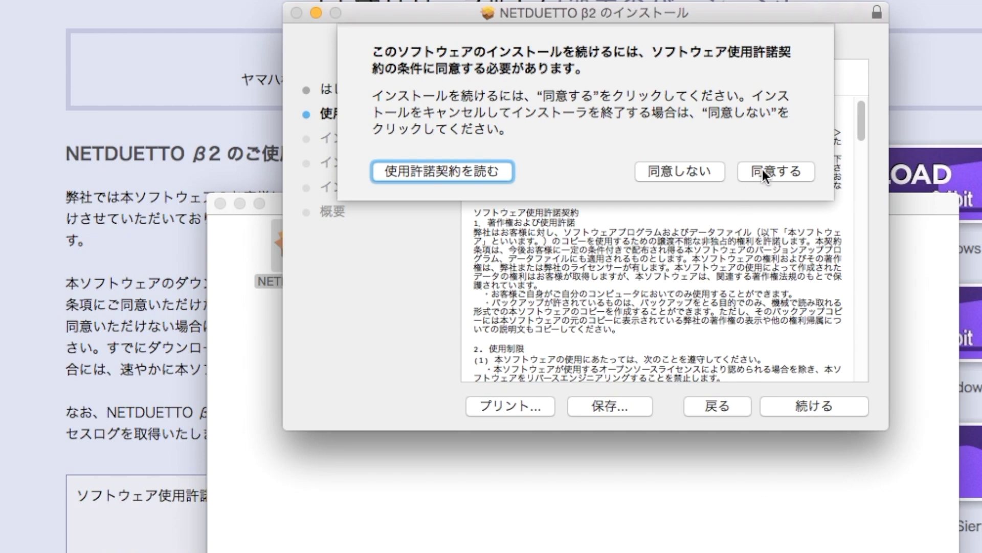
pyautogui.click(763, 170)
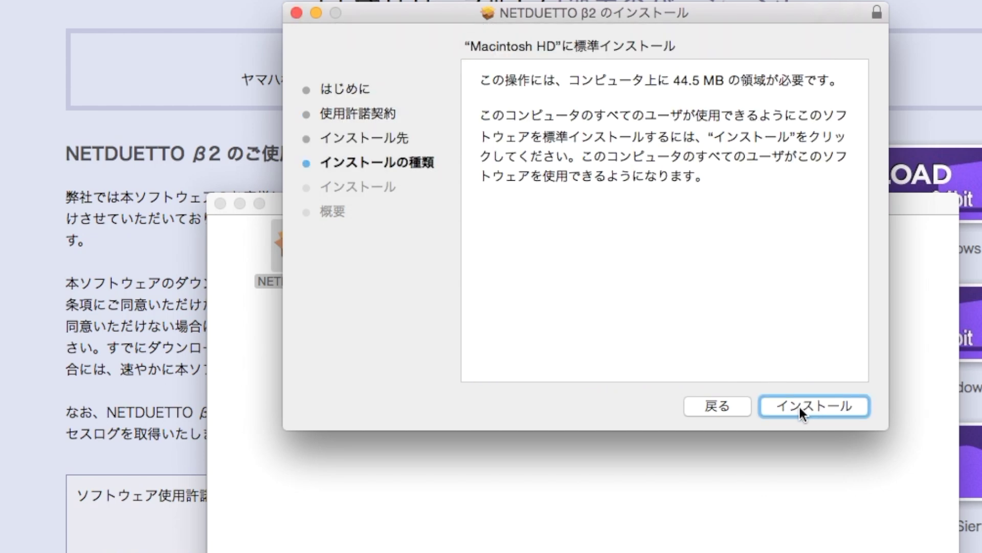
pyautogui.click(800, 407)
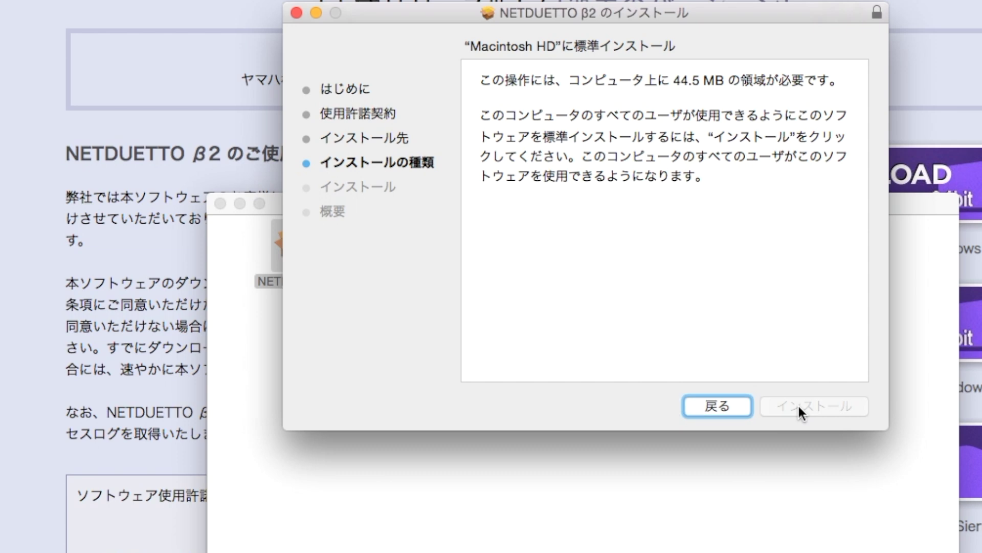
pyautogui.write('••••••••')
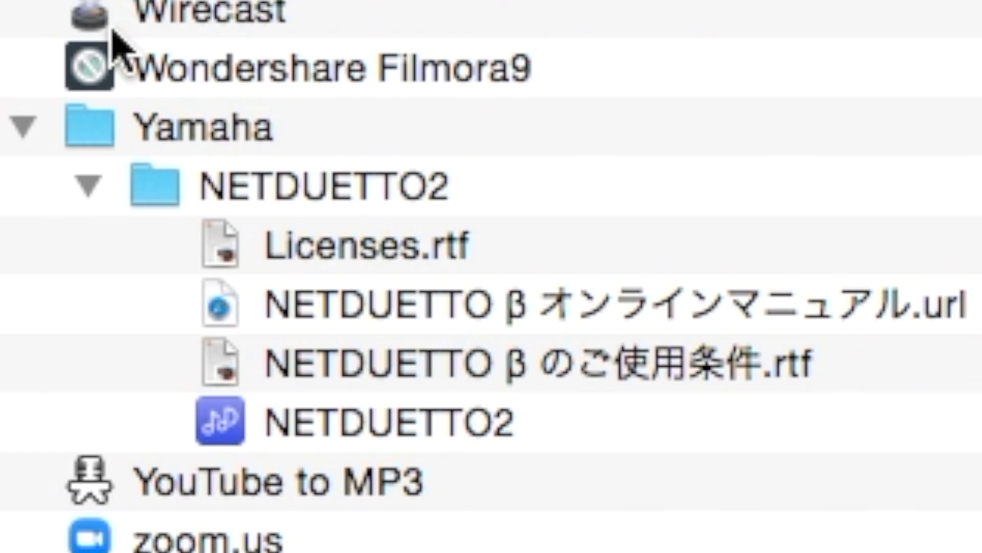
# - Launch the NETDUETTO2 application from the NETDUETTO2 folder inside the Yamaha applications folder
pyautogui.doubleClick(82, 128)
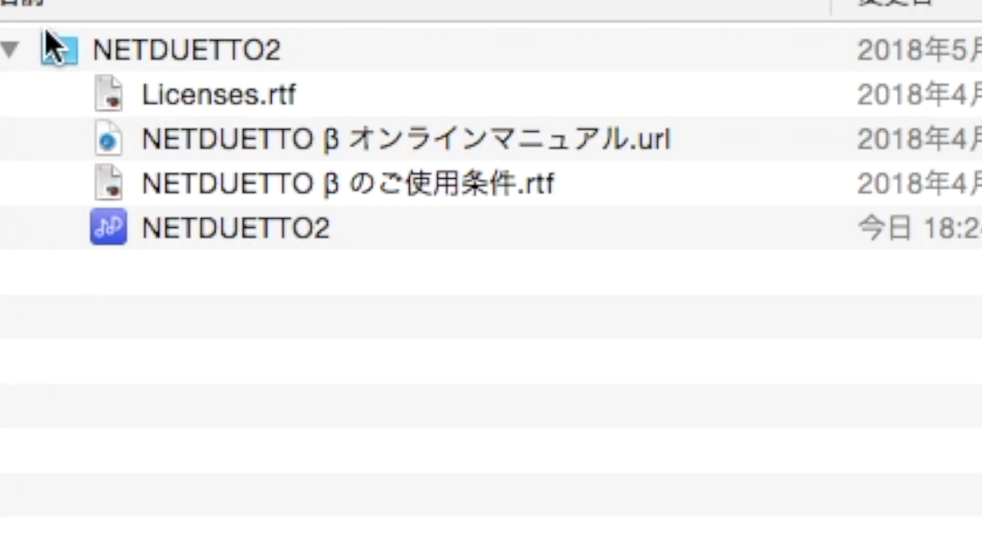
pyautogui.click(57, 48)
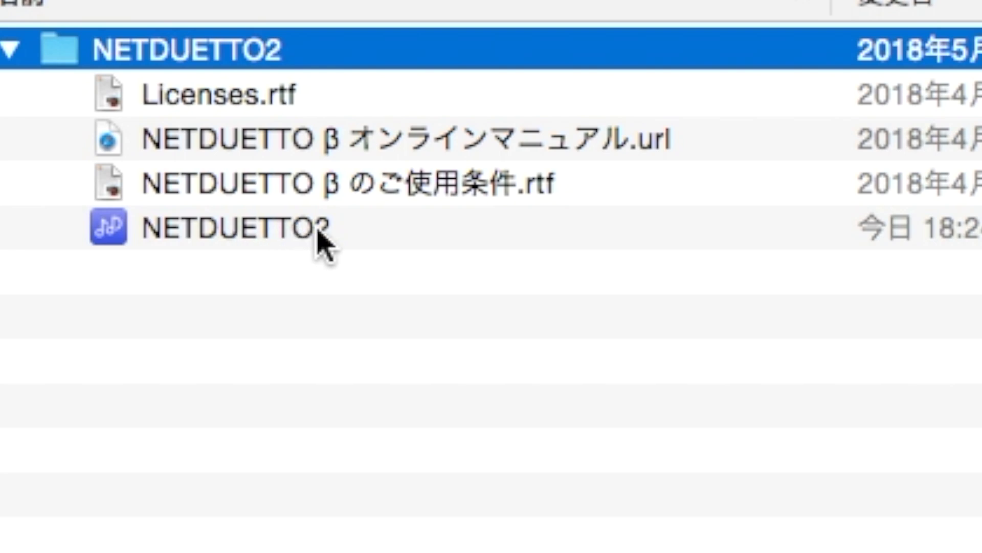
pyautogui.doubleClick(217, 228)
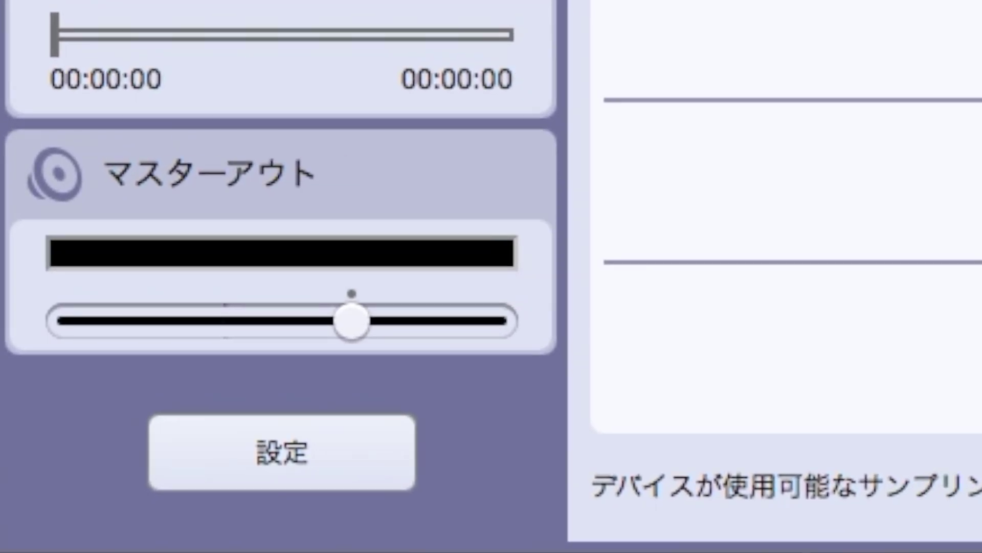
# - Open the NETDUETTO settings and switch off the input test so the audio device options can be edited
pyautogui.click(272, 461)
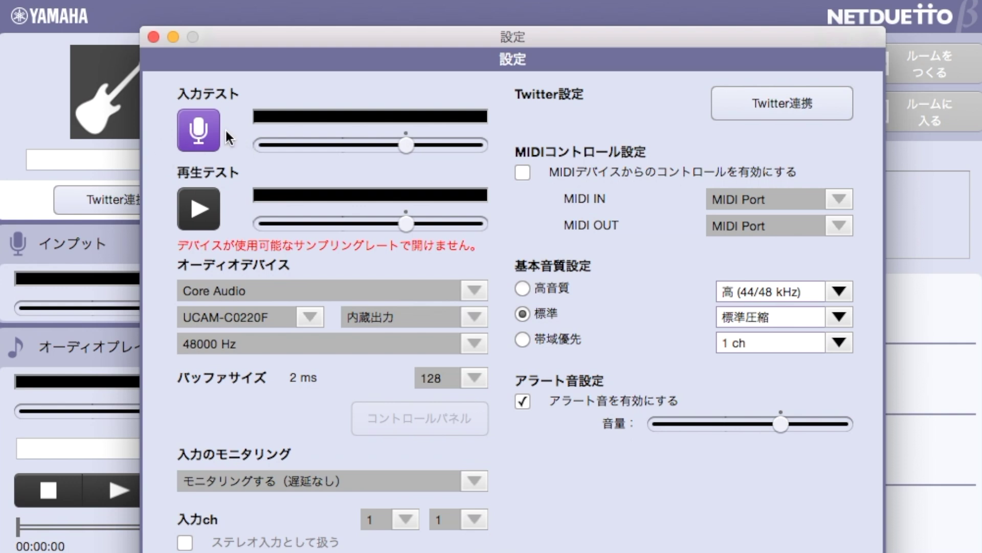
pyautogui.click(201, 127)
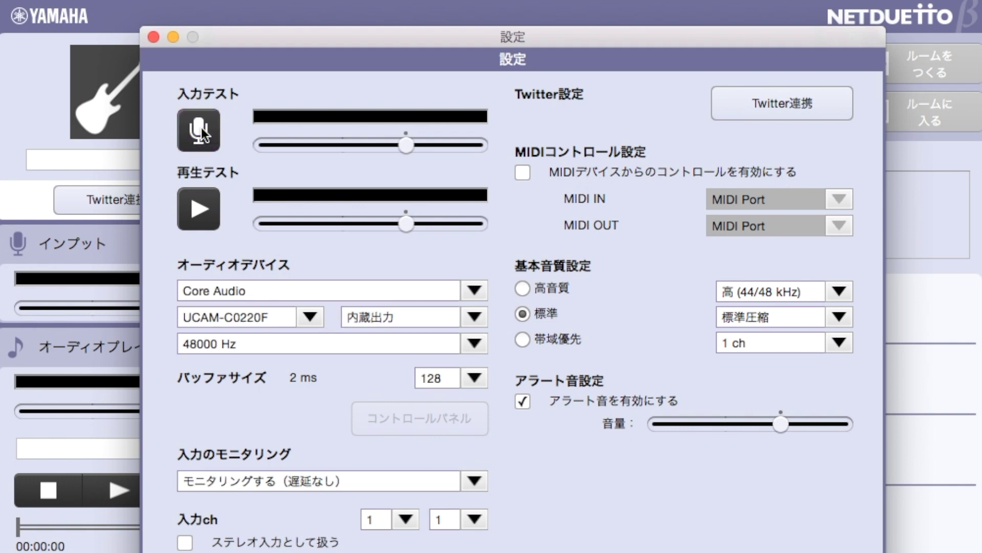
# - Switch the audio device type to VSTモード and return it to Core Audio
pyautogui.click(271, 286)
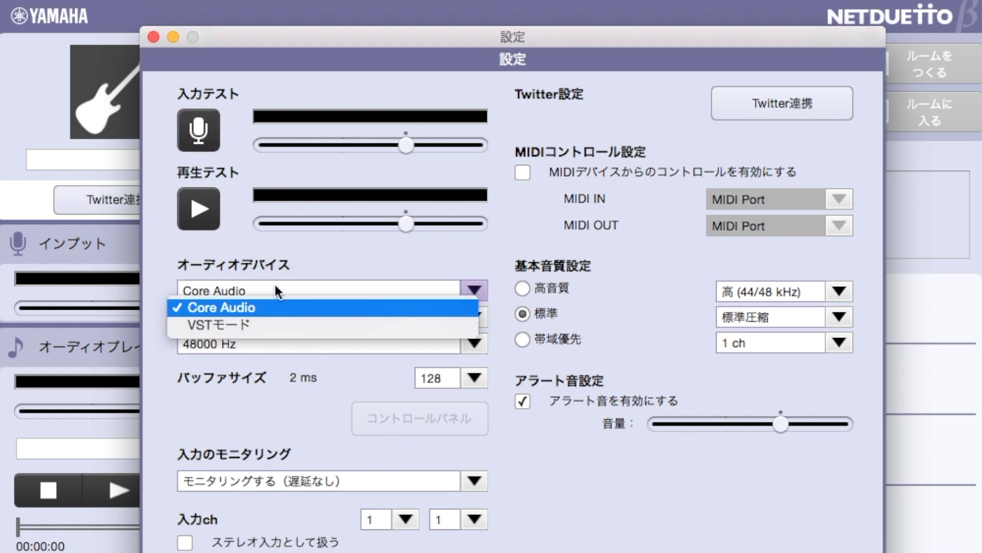
pyautogui.click(245, 323)
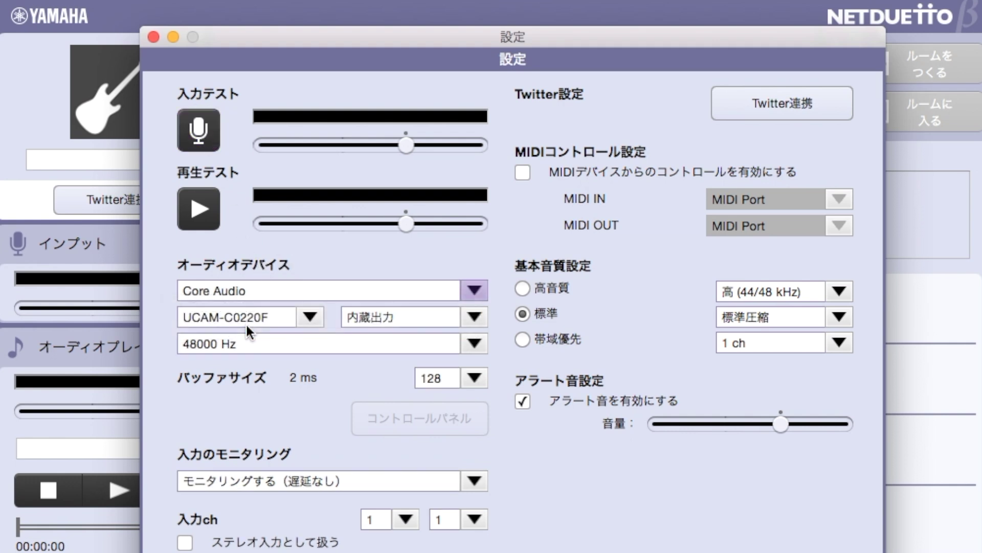
pyautogui.click(249, 289)
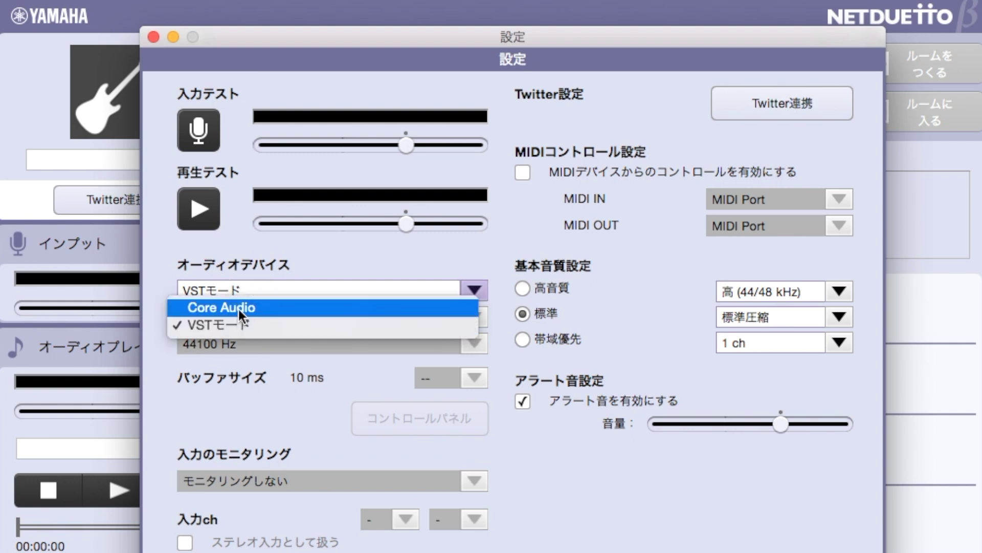
pyautogui.click(238, 308)
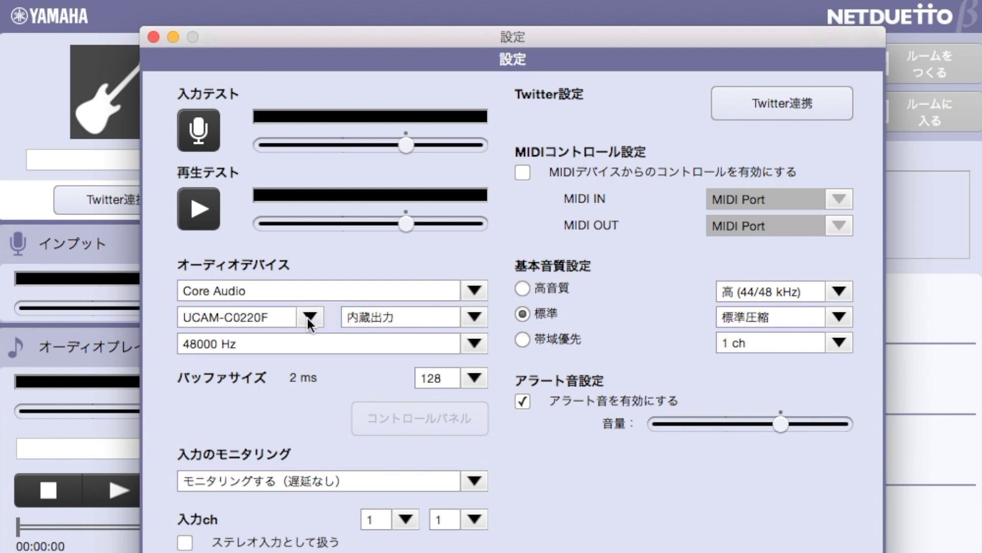
# - Set the audio input device to MOTU 828mk3 Hybrid, with 内蔵出力 as output and a 48000 Hz sampling rate
pyautogui.click(308, 318)
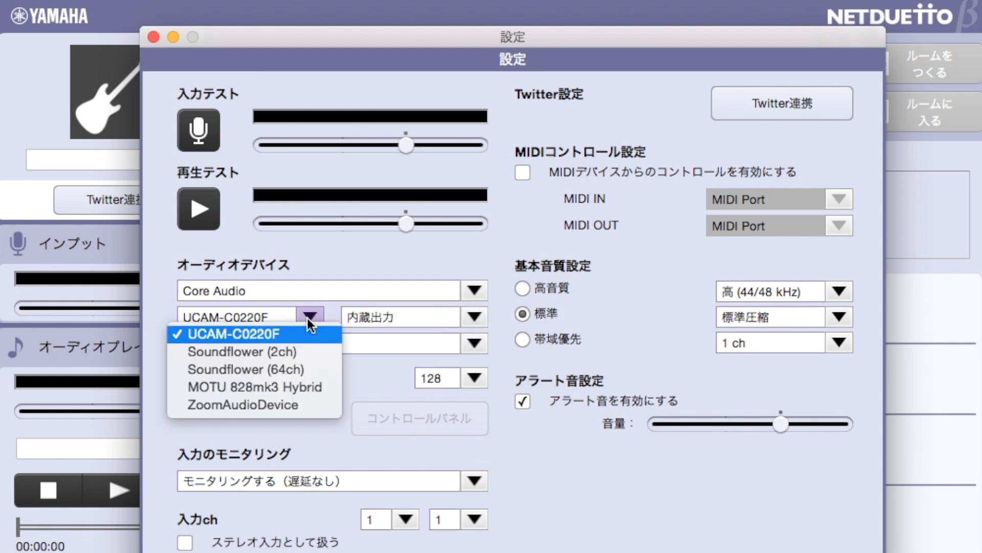
pyautogui.click(250, 389)
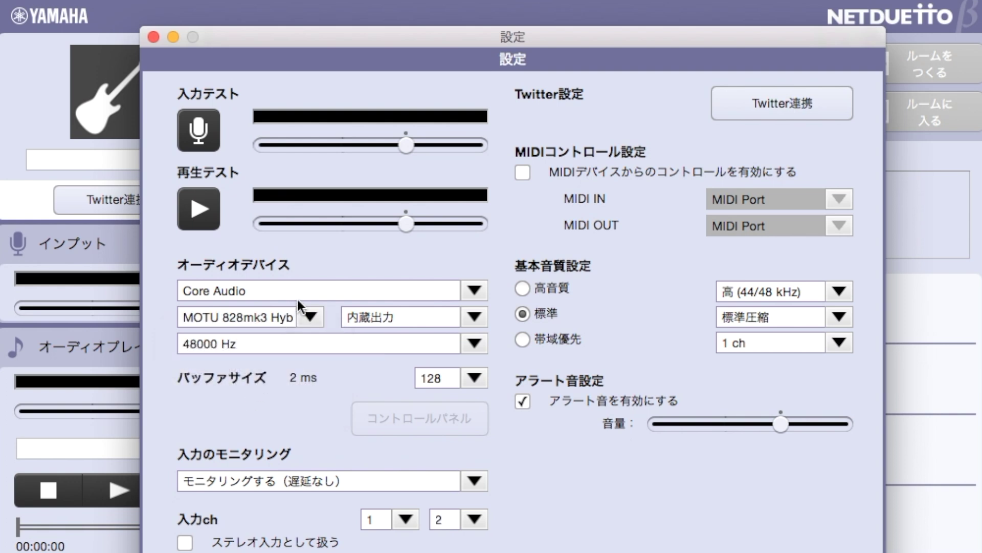
pyautogui.click(464, 318)
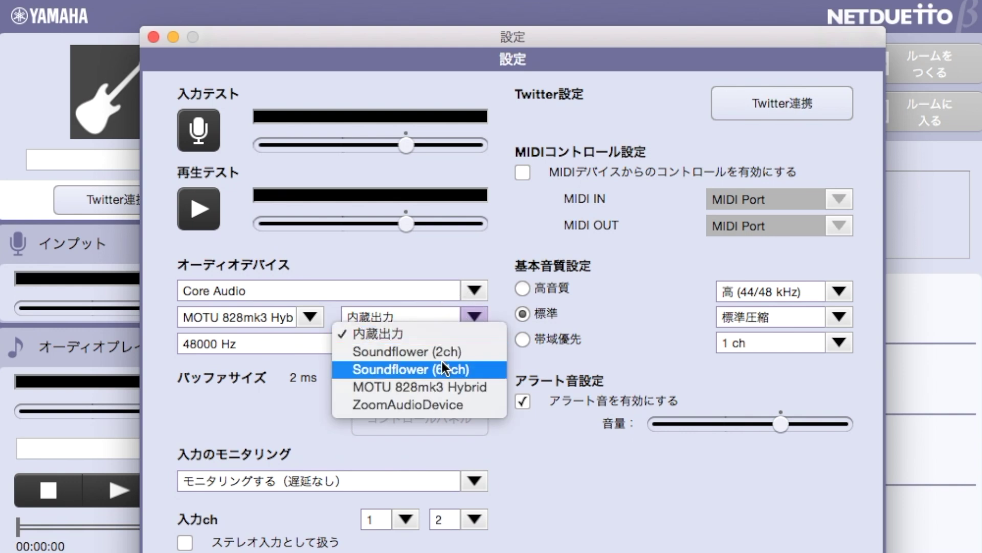
pyautogui.click(428, 330)
pyautogui.click(285, 343)
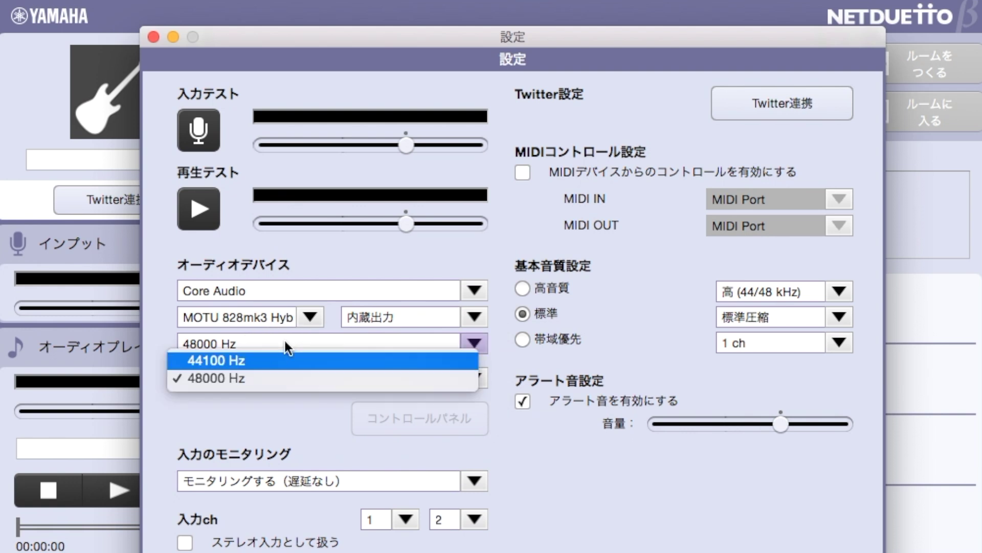
pyautogui.click(285, 340)
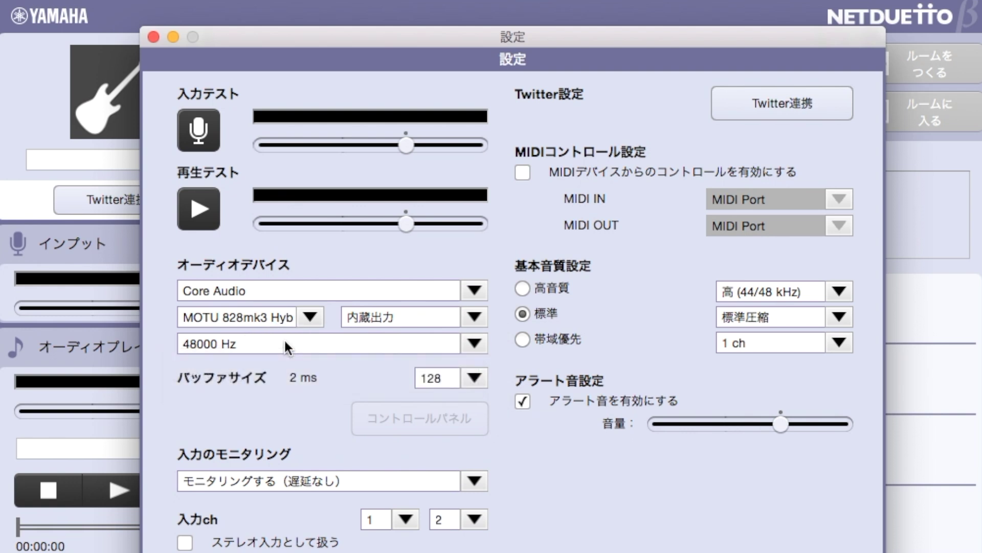
# - Run the playback test, and run the input test while raising the input level almost to its maximum
pyautogui.click(199, 207)
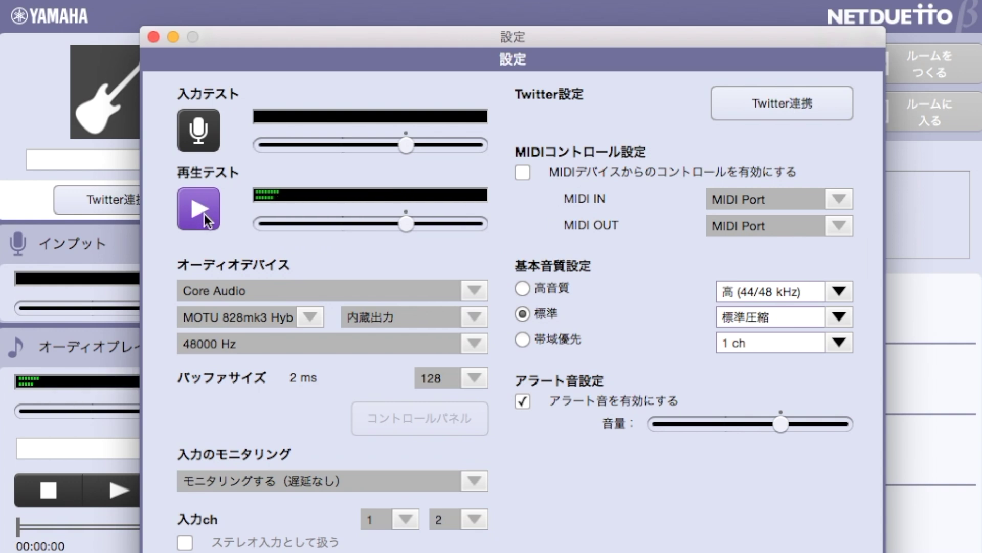
pyautogui.click(211, 204)
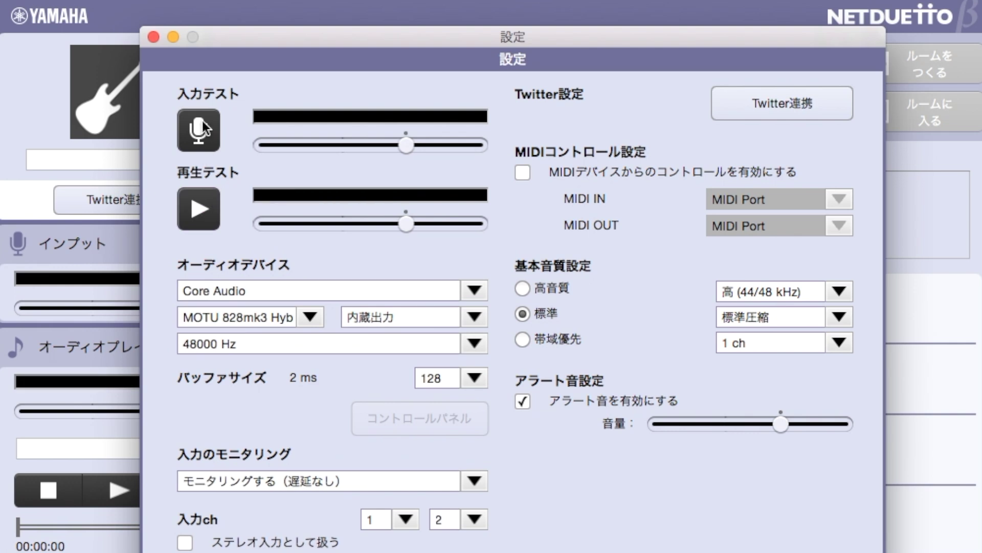
pyautogui.click(202, 124)
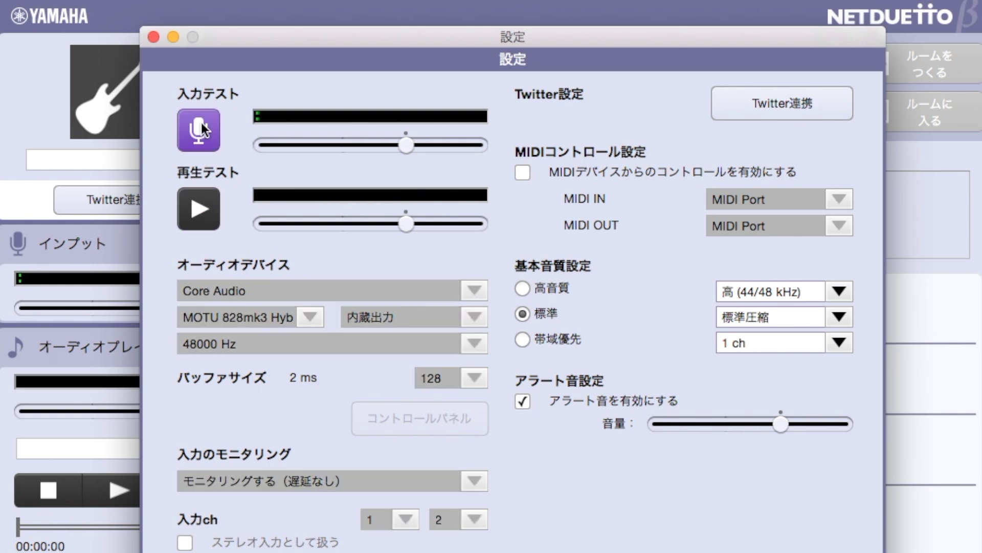
pyautogui.moveTo(407, 145); pyautogui.dragTo(476, 148)
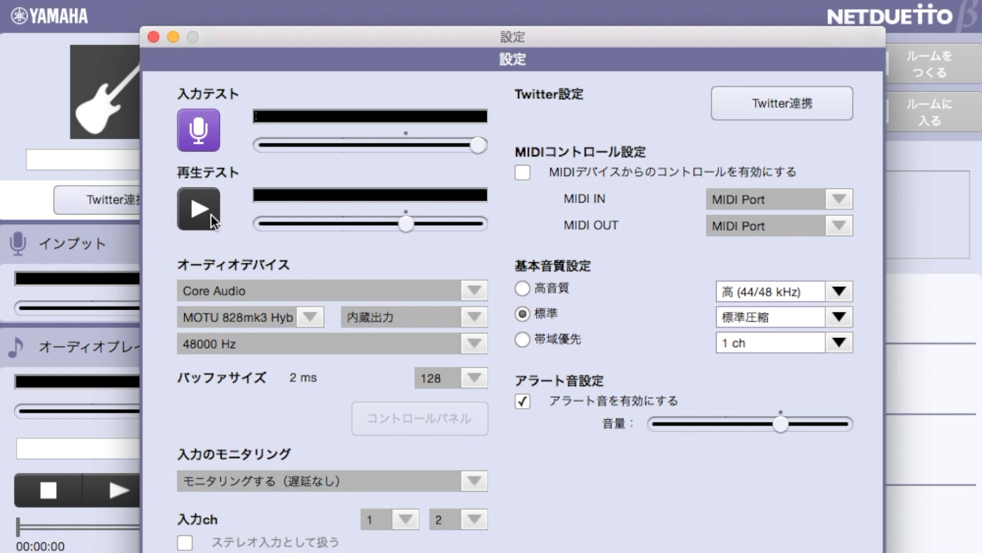
pyautogui.click(197, 123)
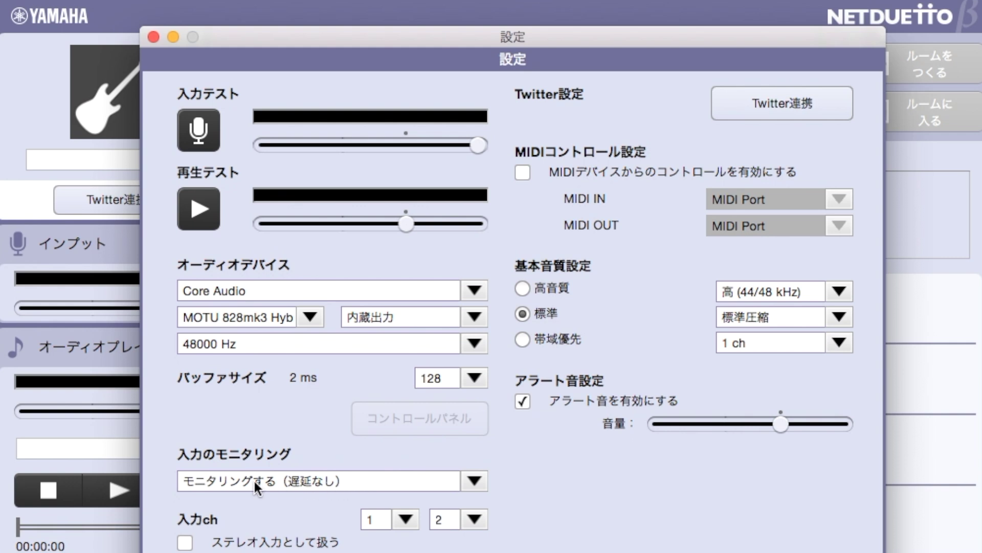
# - Inspect the input monitoring and buffer size options, and close the settings
pyautogui.click(474, 481)
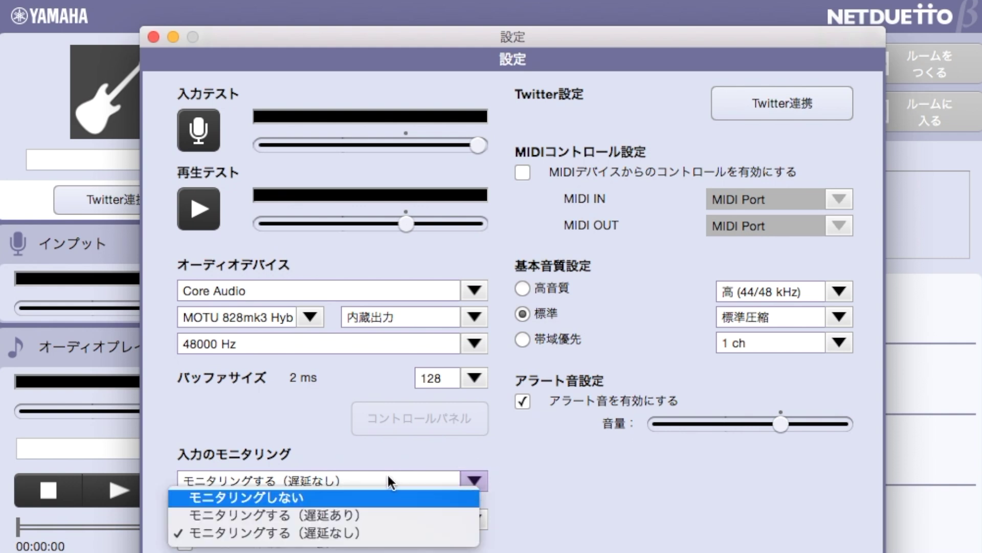
pyautogui.click(579, 474)
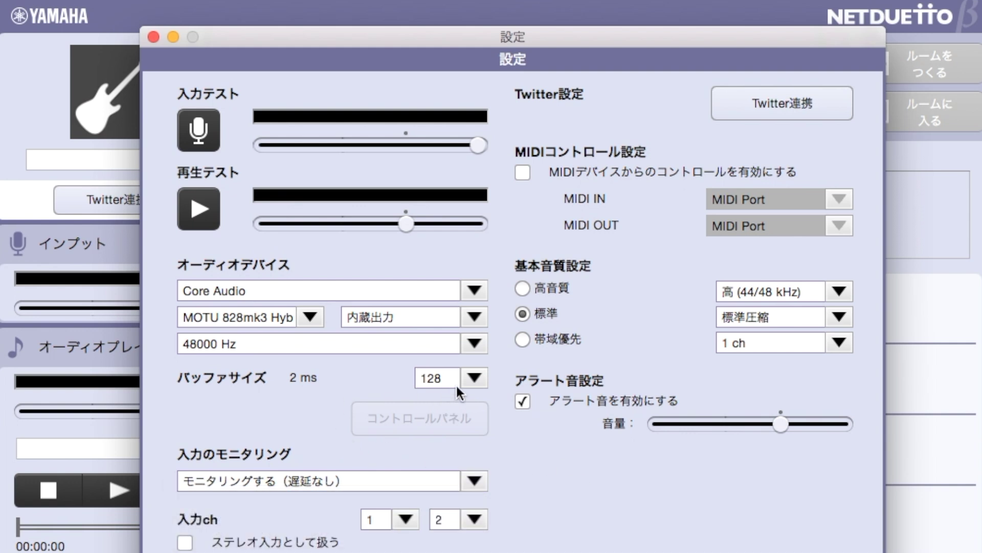
pyautogui.click(477, 377)
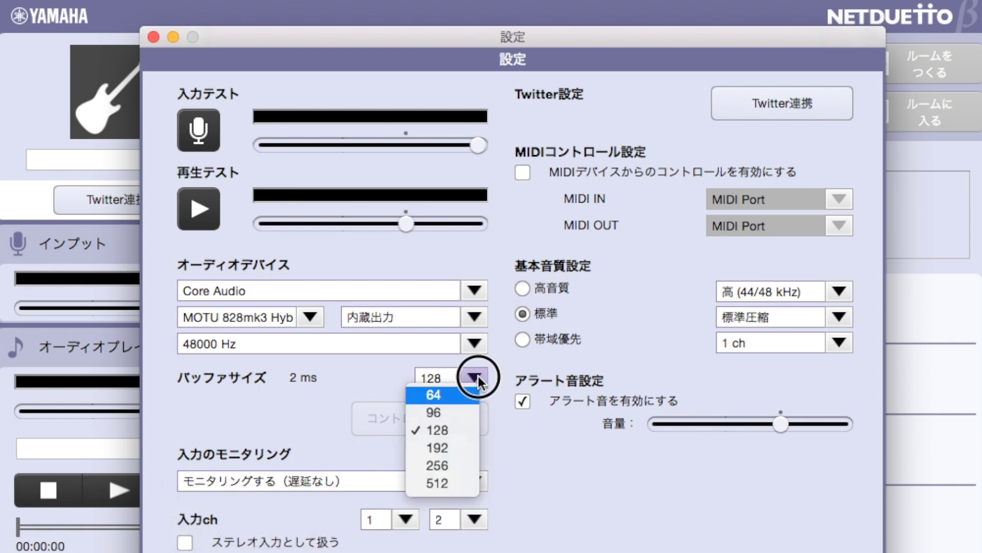
pyautogui.click(272, 417)
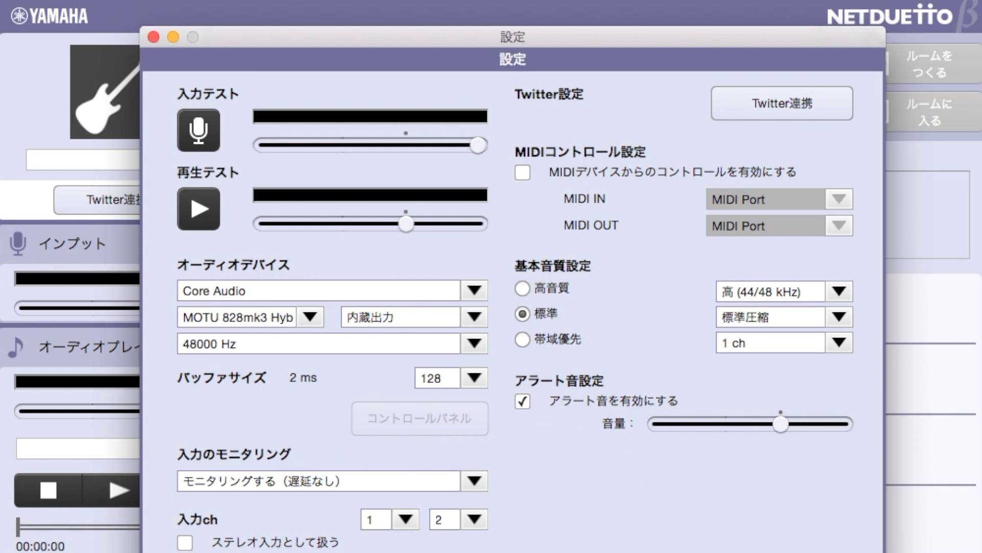
pyautogui.press('Return')
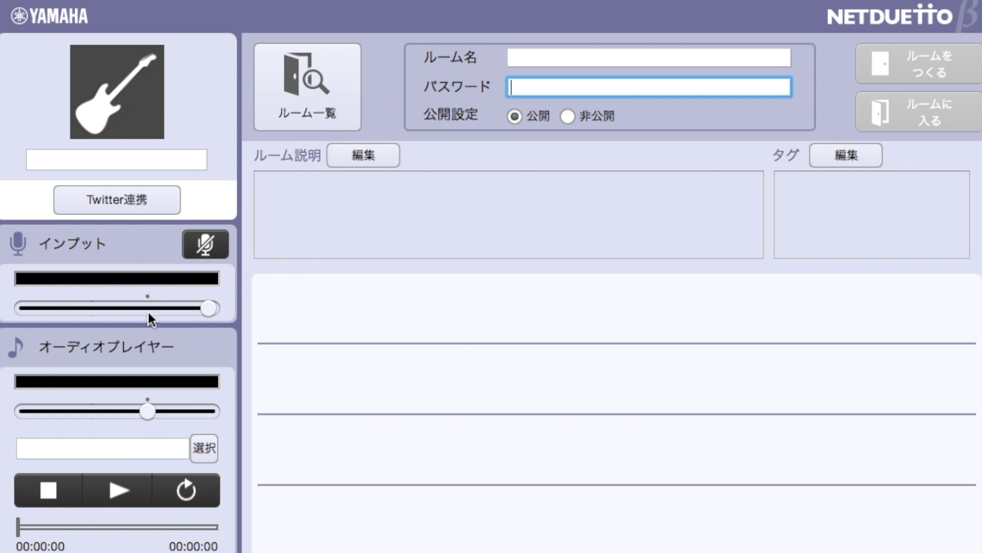
# - Load Hey_Girl.mp3 from the Topher Mohr and Alex Elena folder in Music into the audio player
pyautogui.click(118, 486)
pyautogui.click(204, 448)
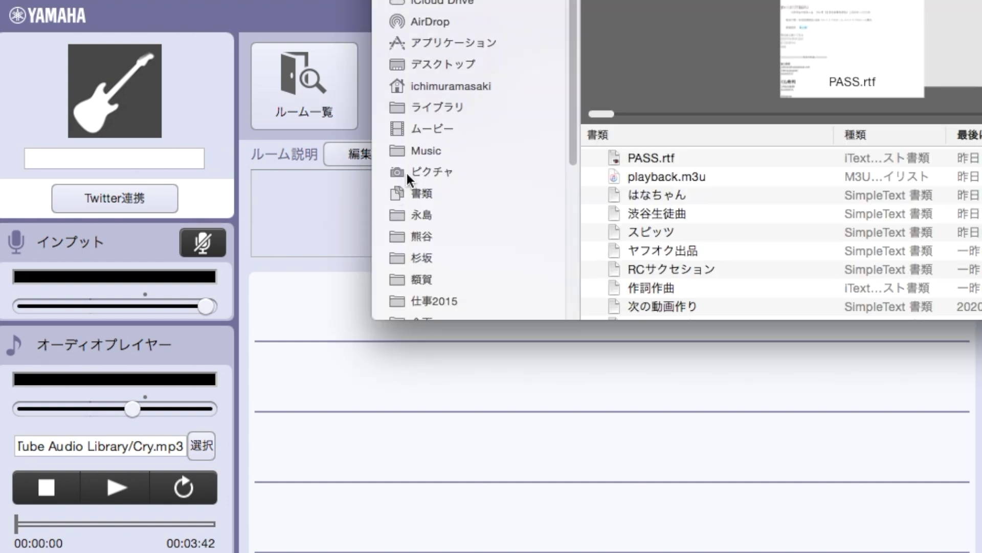
pyautogui.click(448, 152)
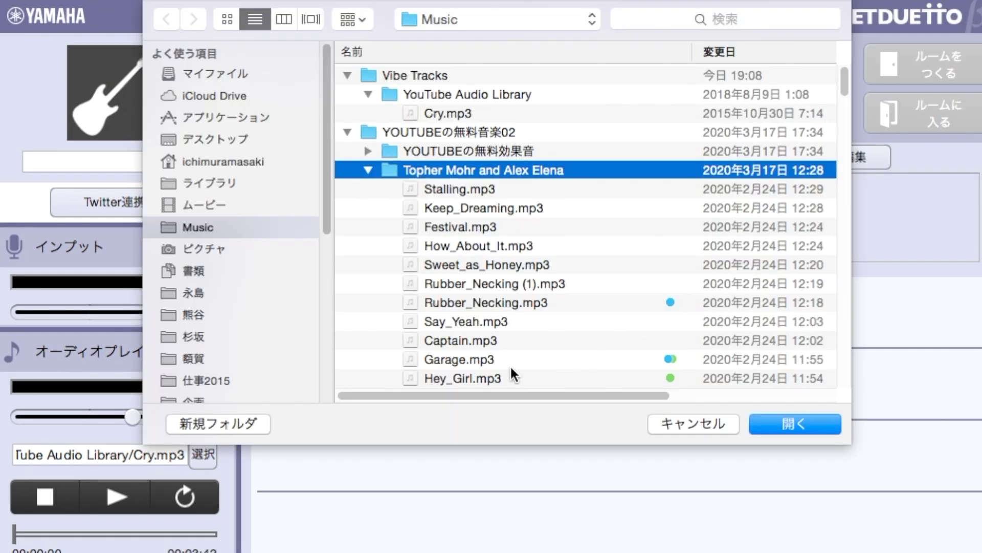
pyautogui.click(476, 378)
pyautogui.click(791, 423)
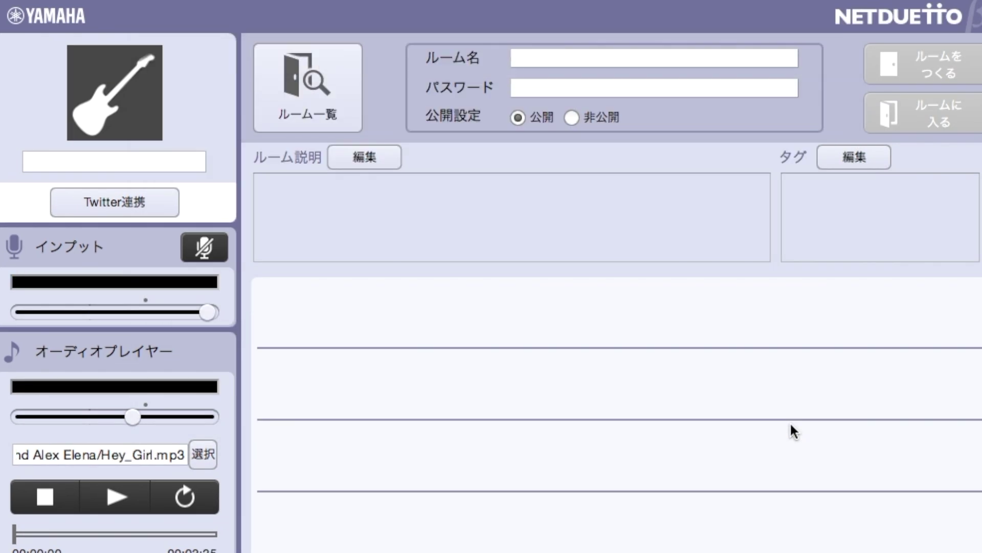
# - Play Hey_Girl.mp3 in the audio player for about a minute and stop the playback
pyautogui.click(112, 495)
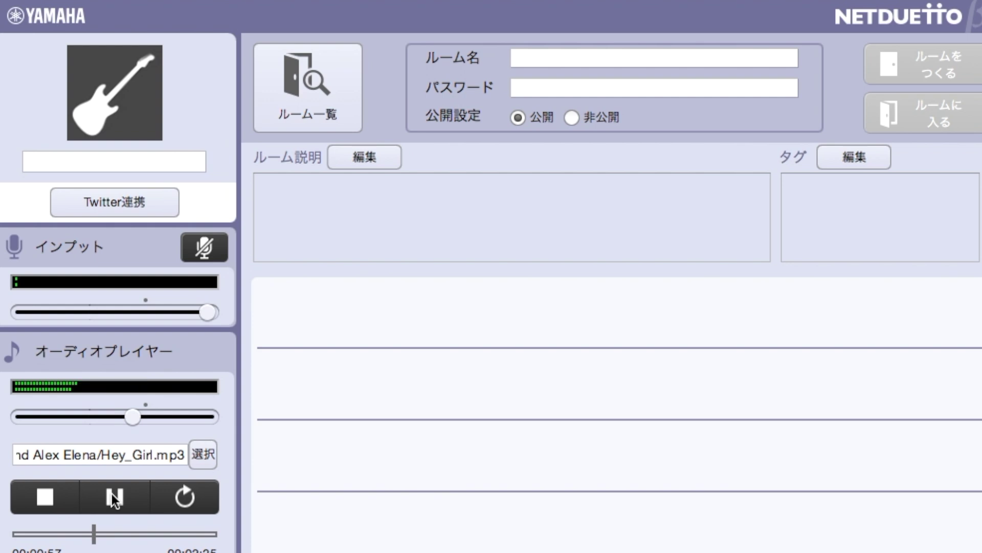
pyautogui.click(112, 493)
pyautogui.click(42, 497)
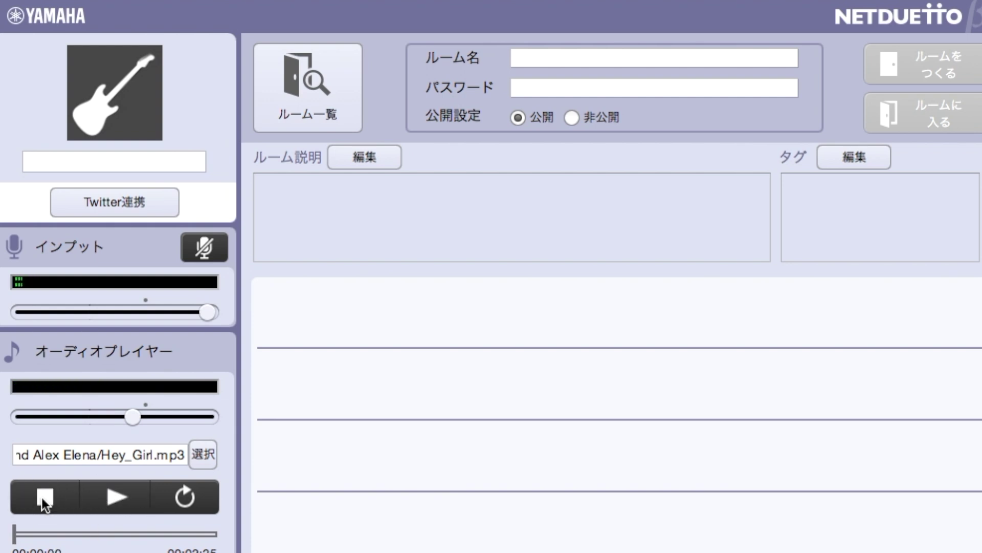